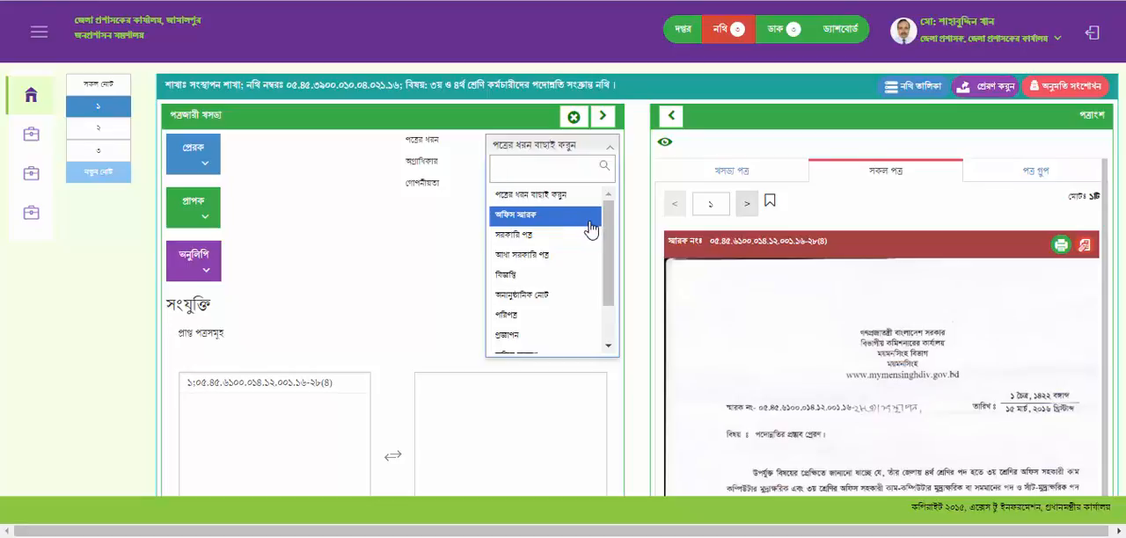
- Look through the available letter types and set the draft's letter type to অফিস স্মারক
scroll(568, 261, "down", 6)
scroll(568, 267, "down", 1)
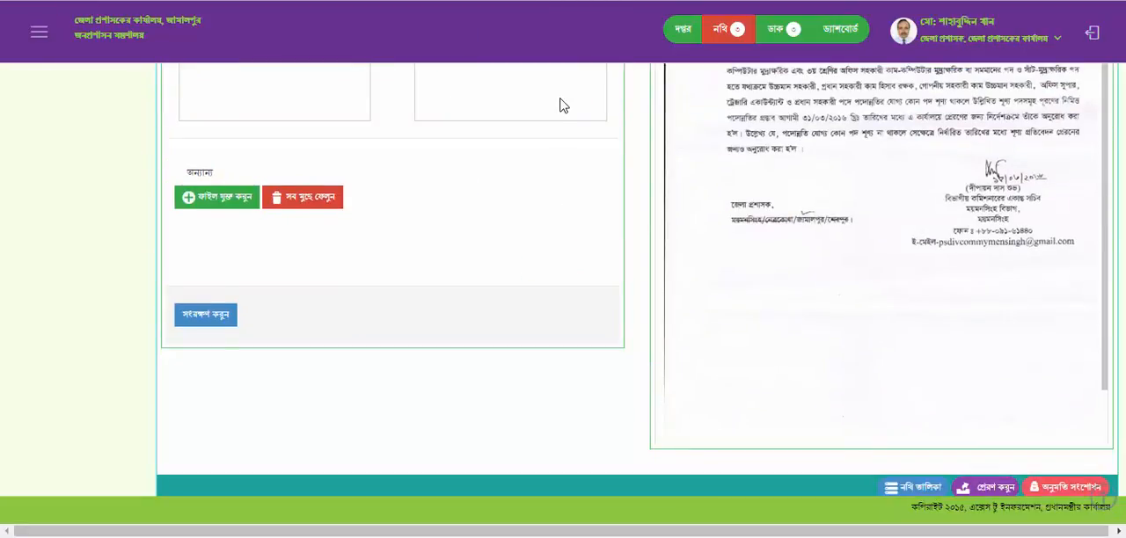
scroll(567, 110, "up", 6)
scroll(551, 282, "down", 2)
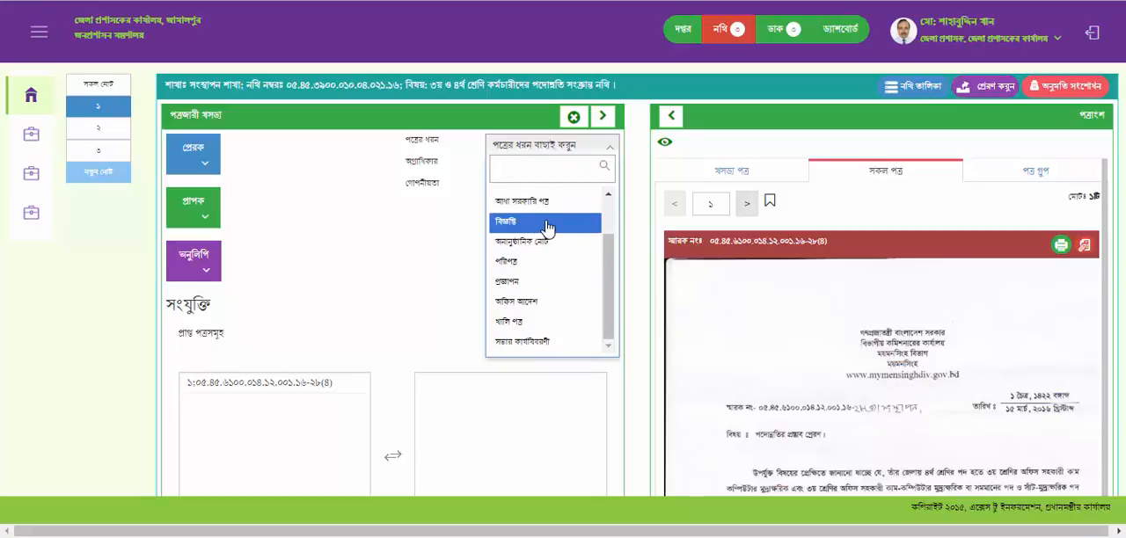
scroll(552, 215, "up", 2)
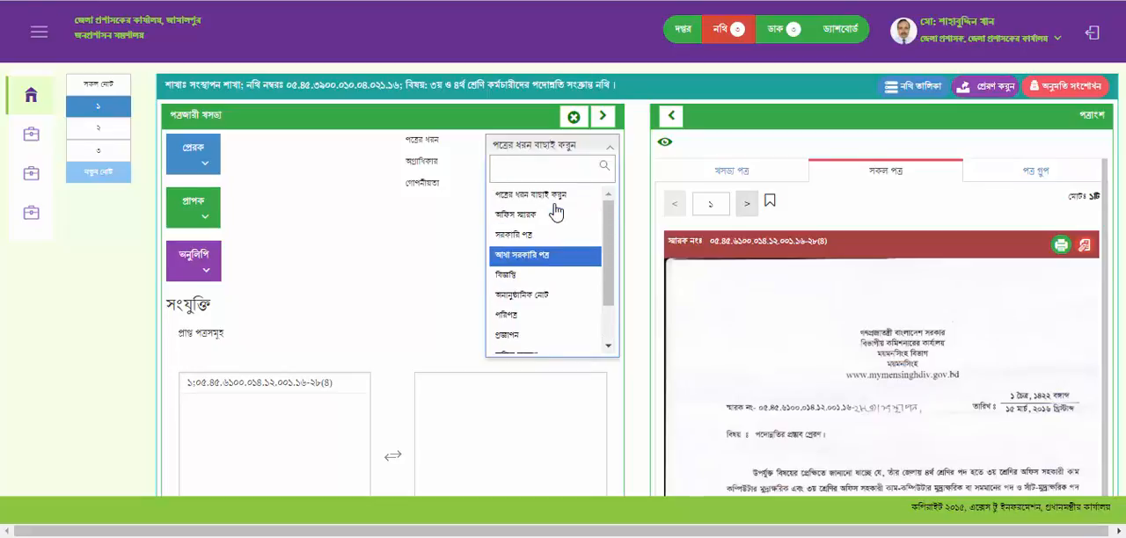
left_click(540, 225)
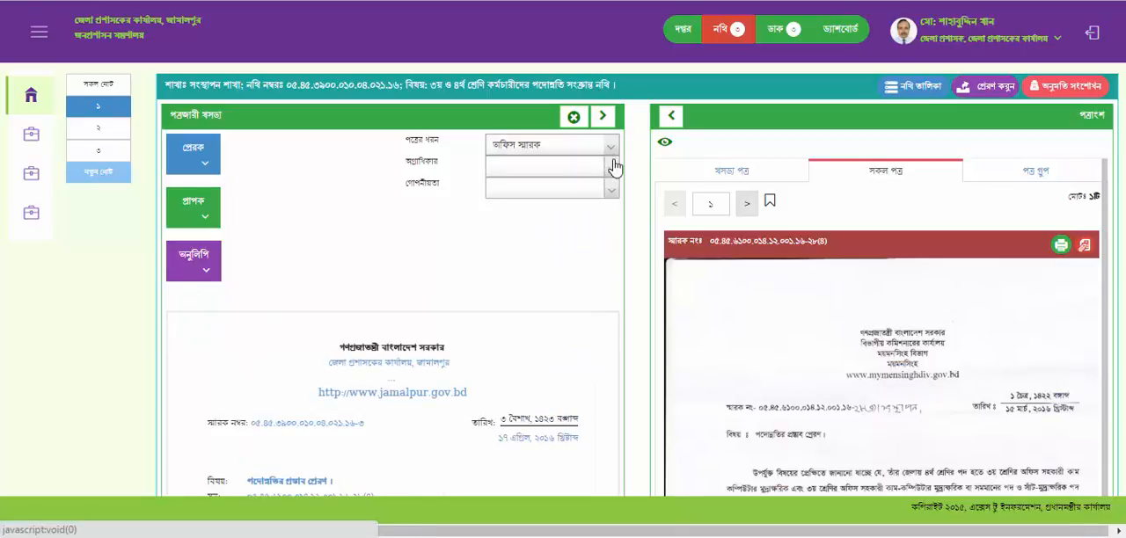
- Review the choices offered for the letter's priority (অগ্রাধিকার) and confidentiality (গোপনীয়তা)
left_click(611, 174)
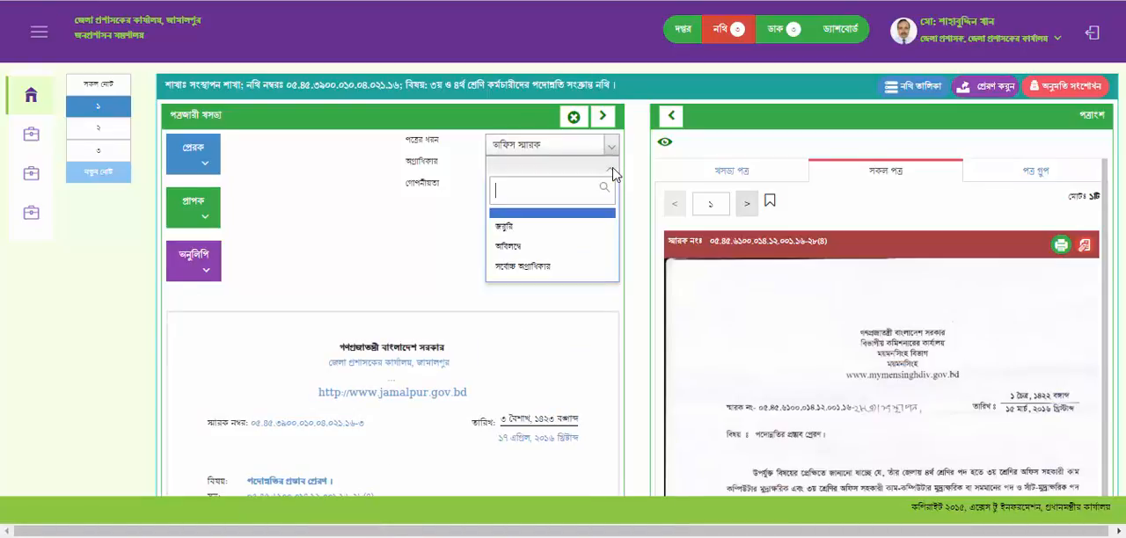
left_click(612, 174)
left_click(613, 192)
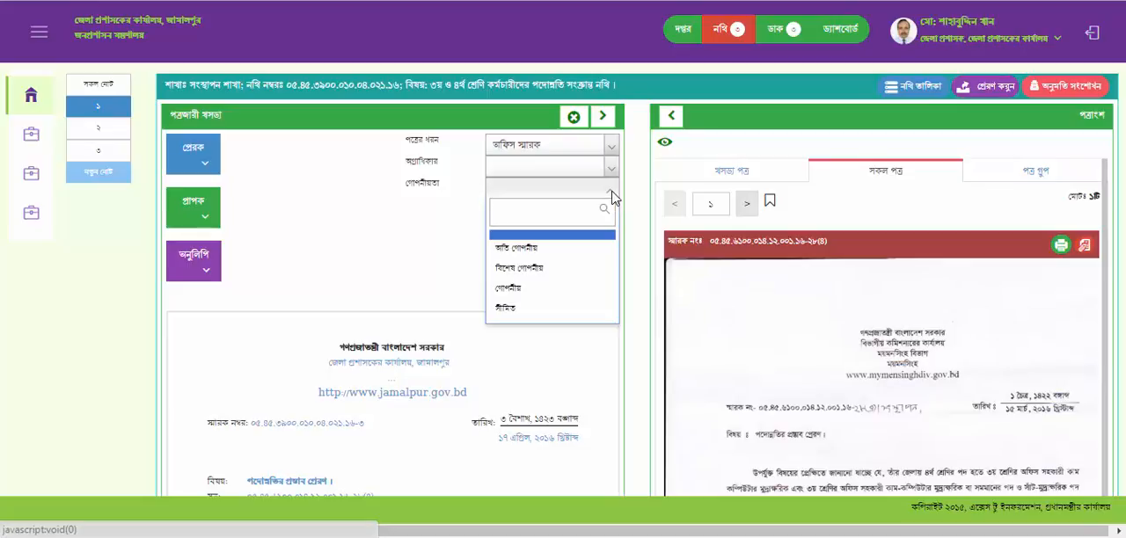
left_click(612, 193)
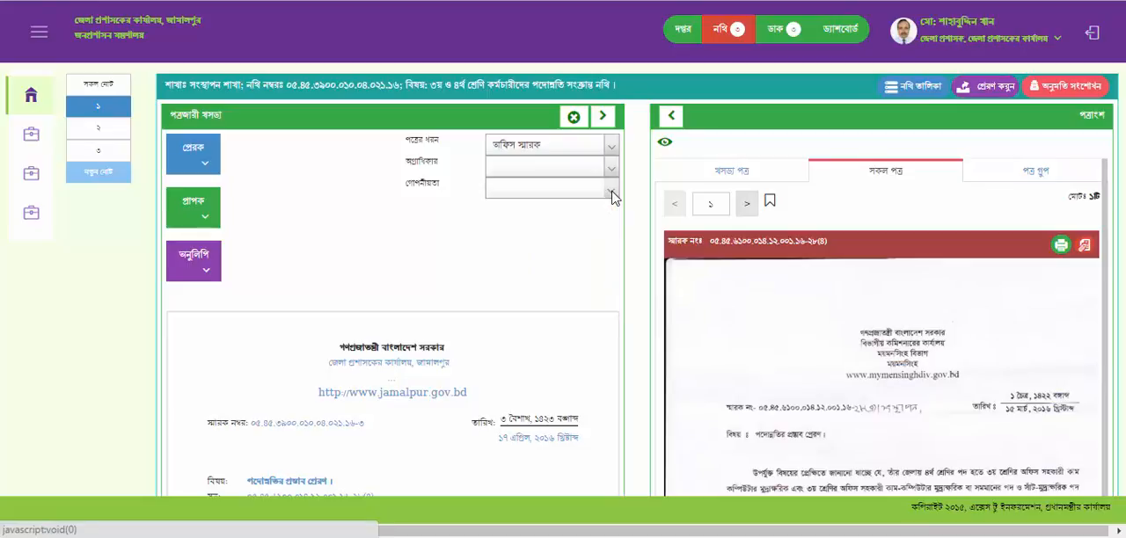
- For the sender (প্রেরক), select by office and set the section to জেলা প্রশাসকের কার্যালয়
left_click(209, 170)
left_click(418, 218)
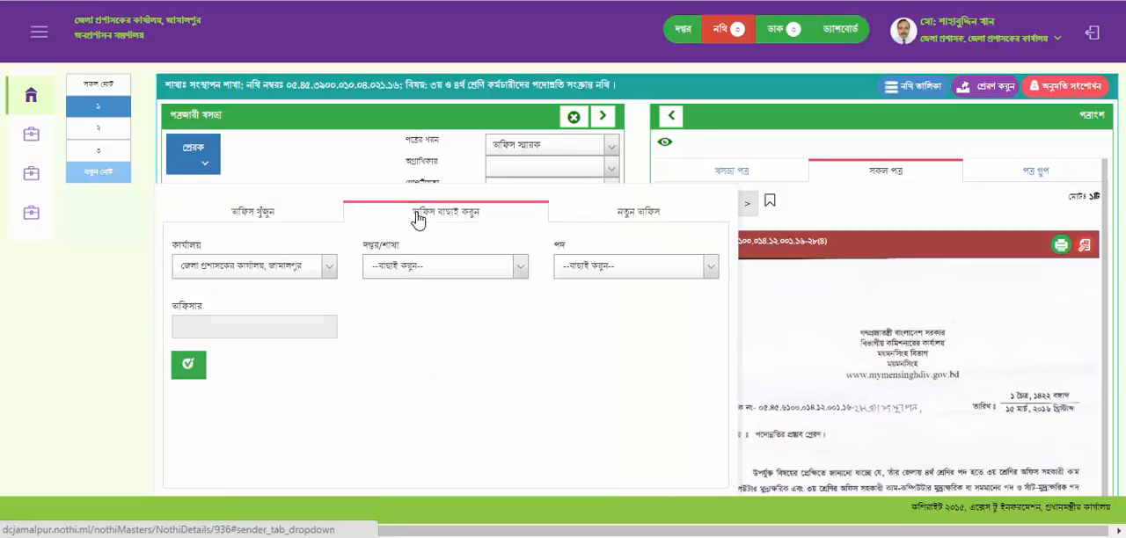
left_click(326, 268)
left_click(318, 314)
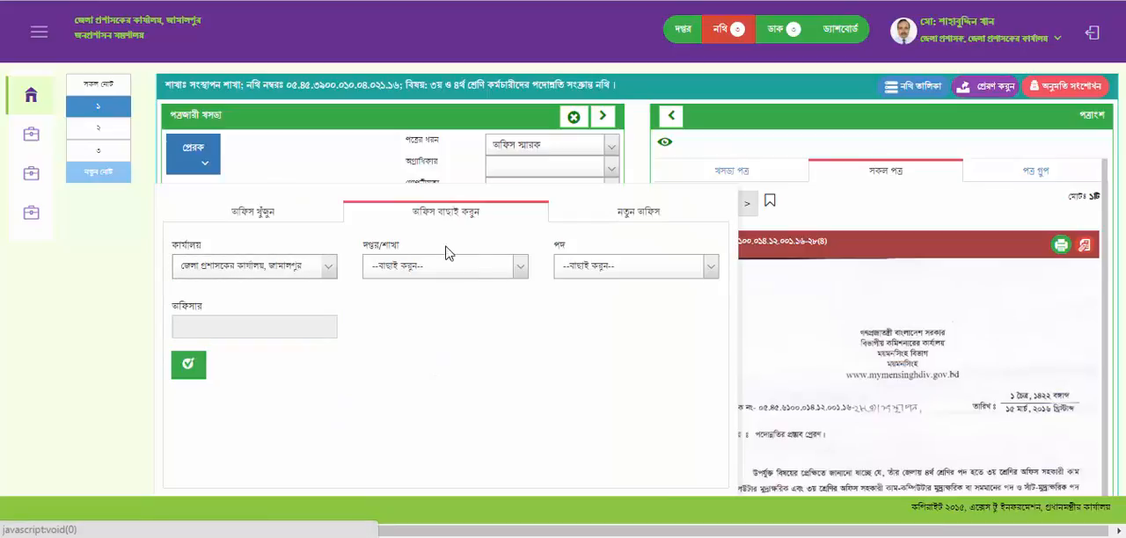
left_click(518, 266)
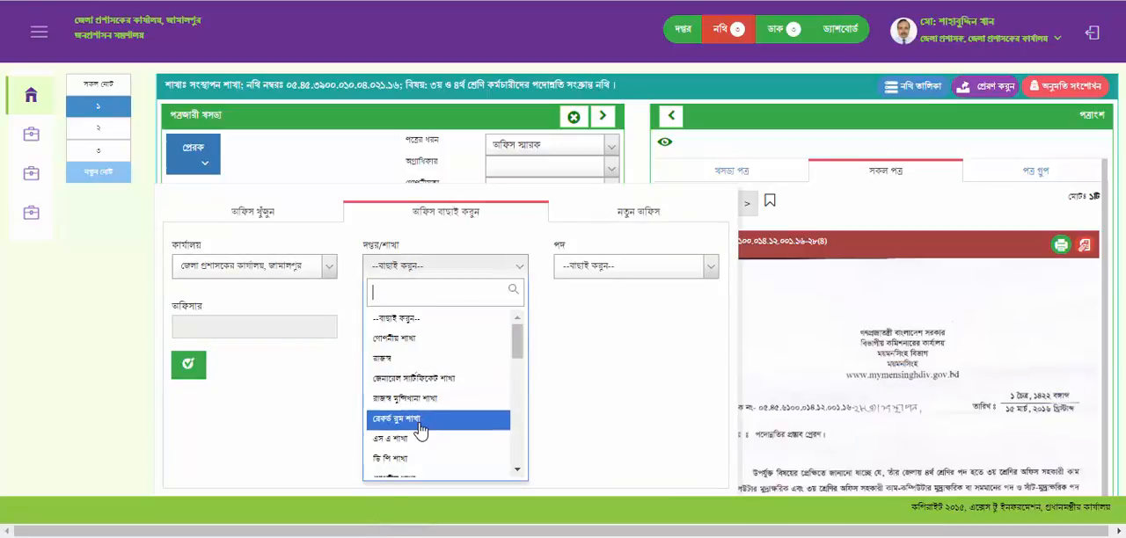
scroll(420, 422, "down", 3)
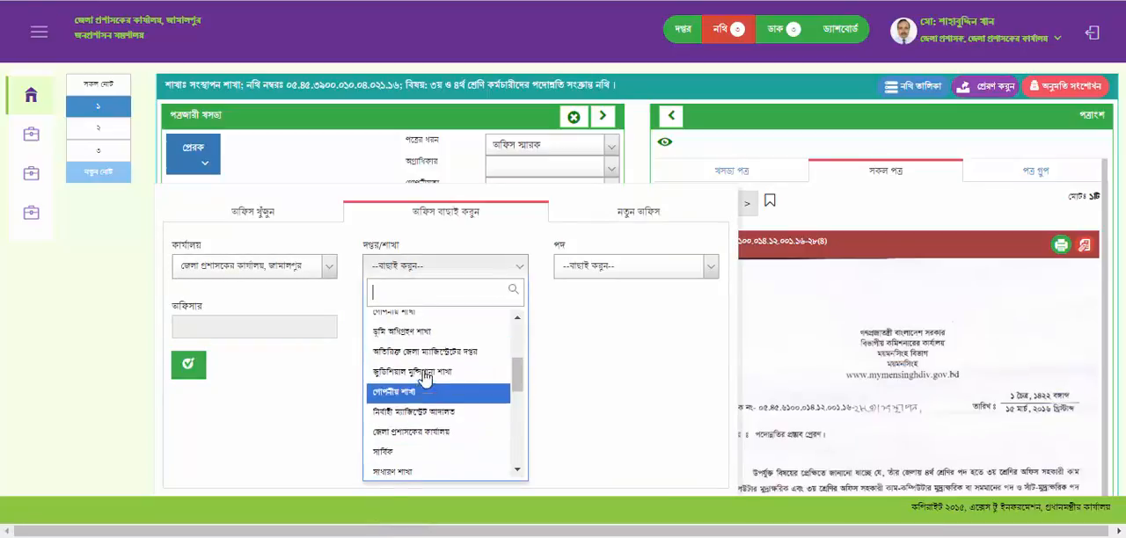
left_click(417, 440)
- Set the sender's post to জেলা প্রশাসক and add that officer as the letter's sender
left_click(713, 271)
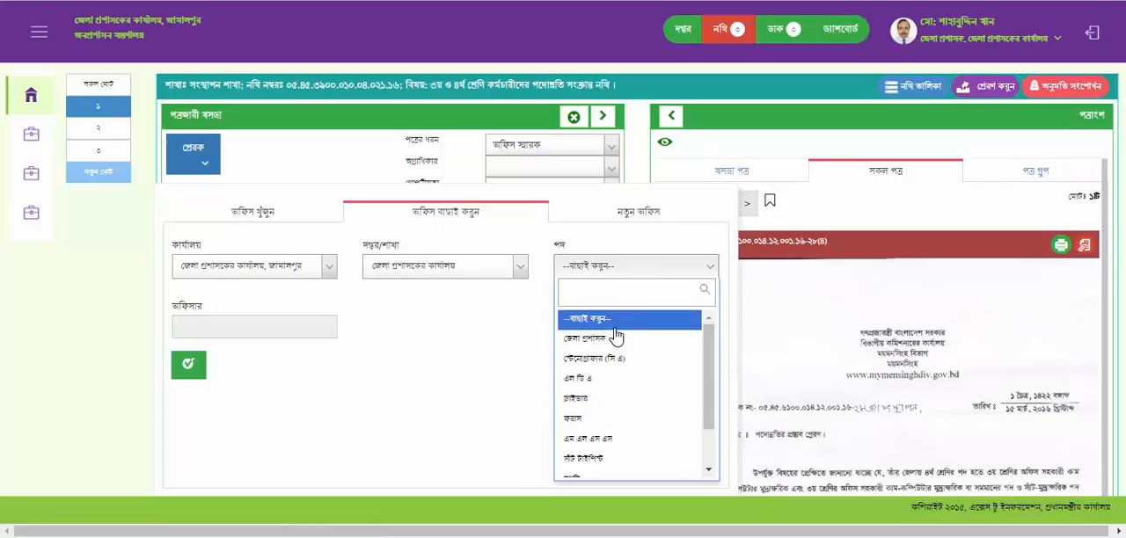
left_click(606, 322)
left_click(711, 271)
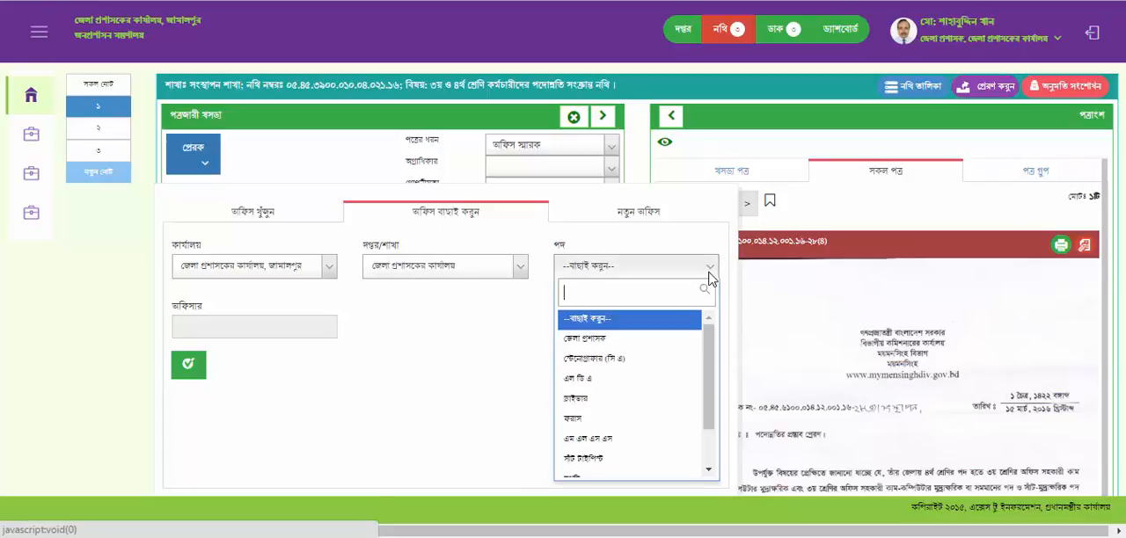
left_click(645, 343)
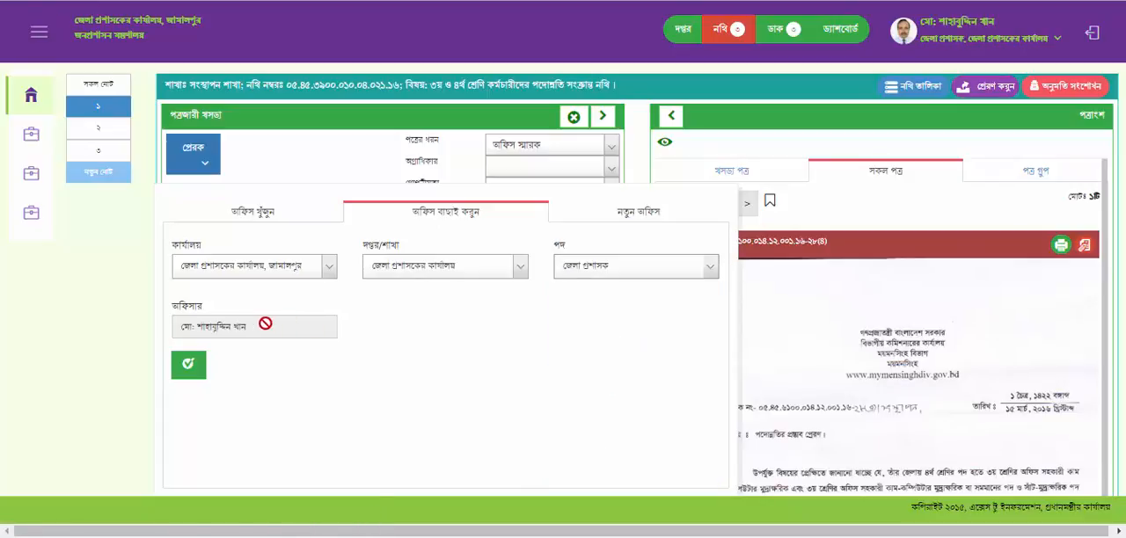
left_click(189, 364)
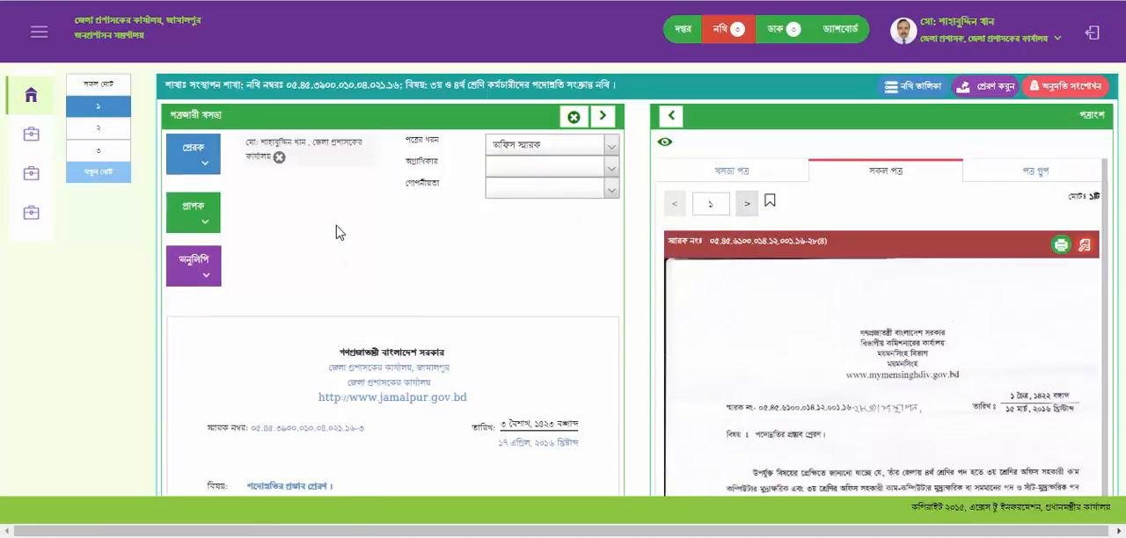
left_click(915, 26)
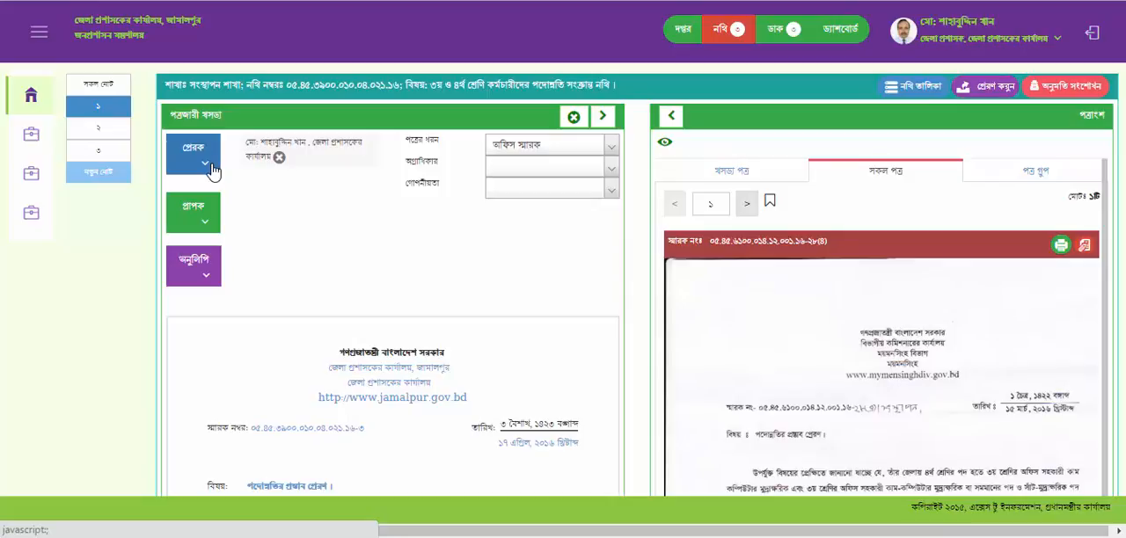
- For the recipient (প্রাপক), select by office with ministry জনপ্রশাসন মন্ত্রণালয় and ministry/division level জেলা কার্যালয়
left_click(210, 227)
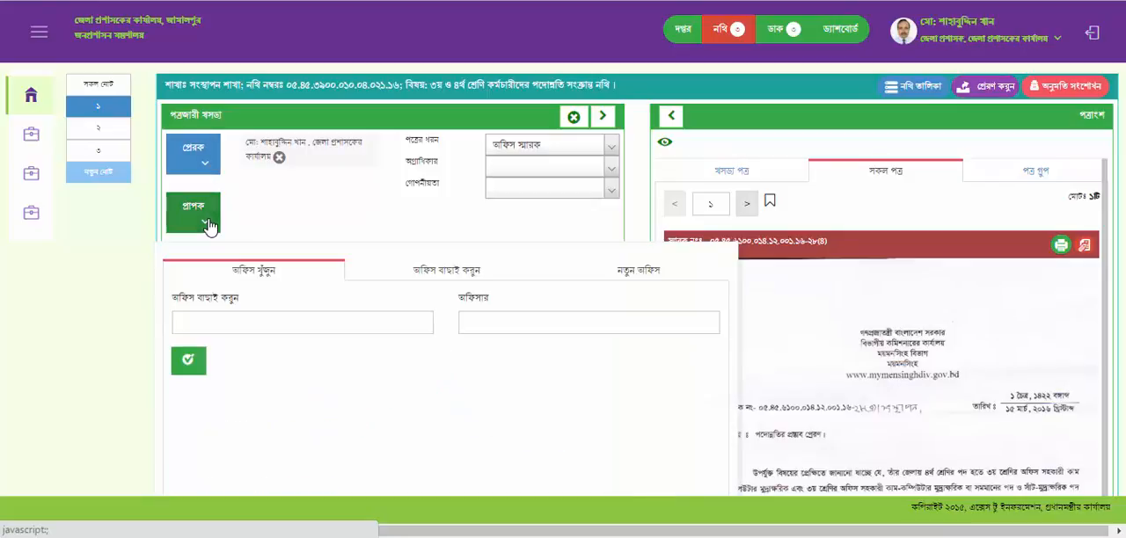
left_click(445, 276)
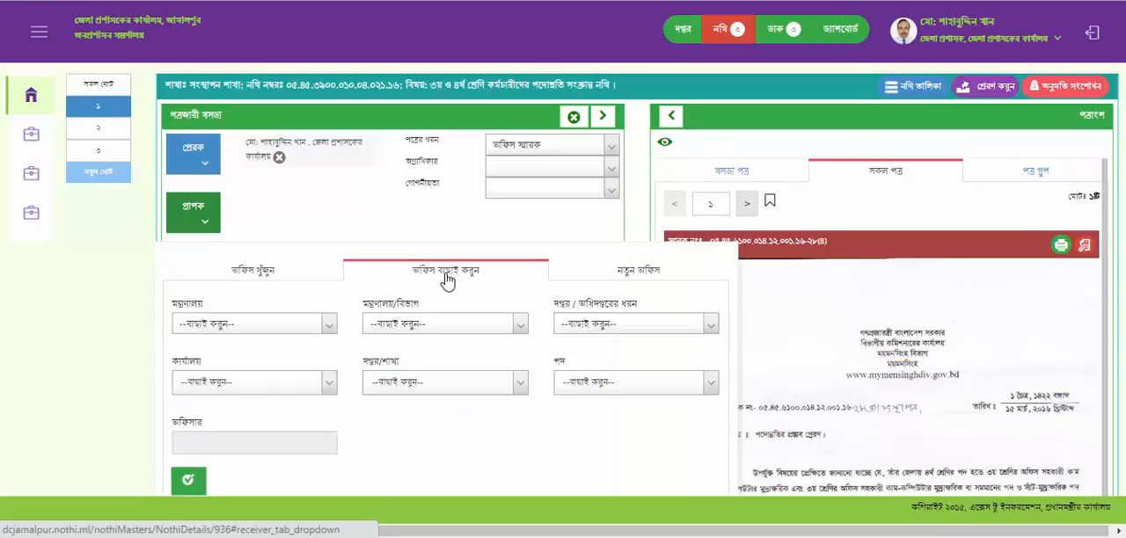
left_click(328, 325)
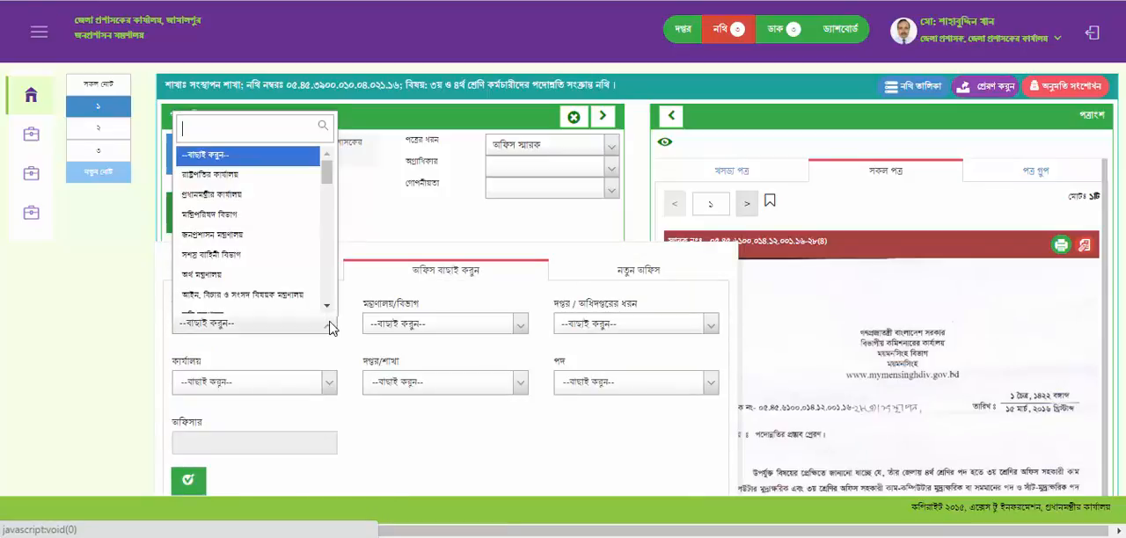
left_click(232, 243)
left_click(521, 326)
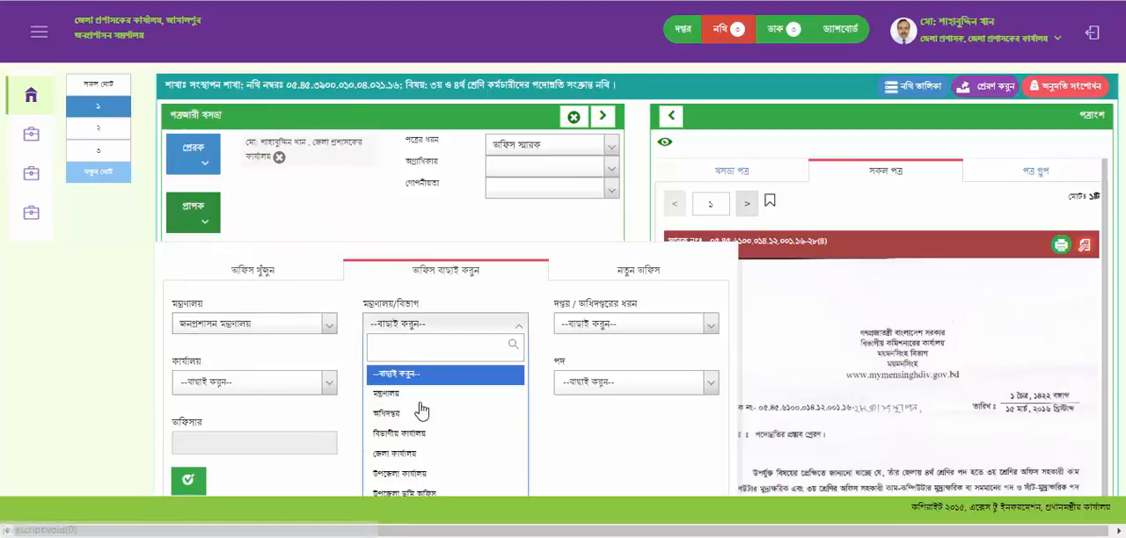
left_click(401, 435)
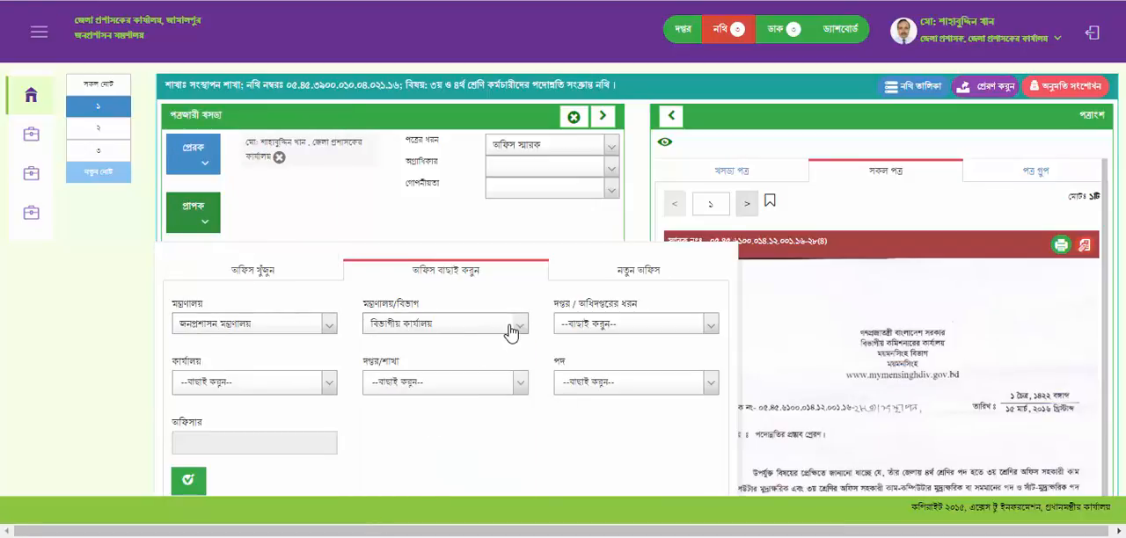
left_click(511, 333)
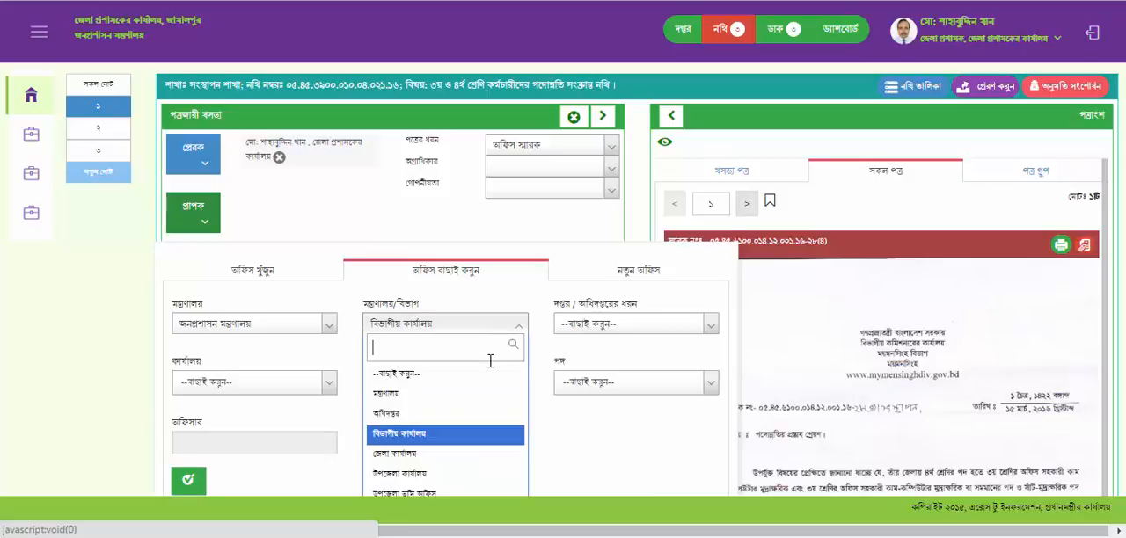
left_click(414, 455)
- Set the recipient's office type to জেলা প্রশাসকের কার্যালয় and the office to জেলা প্রশাসকের কার্যালয়, জামালপুর
left_click(710, 327)
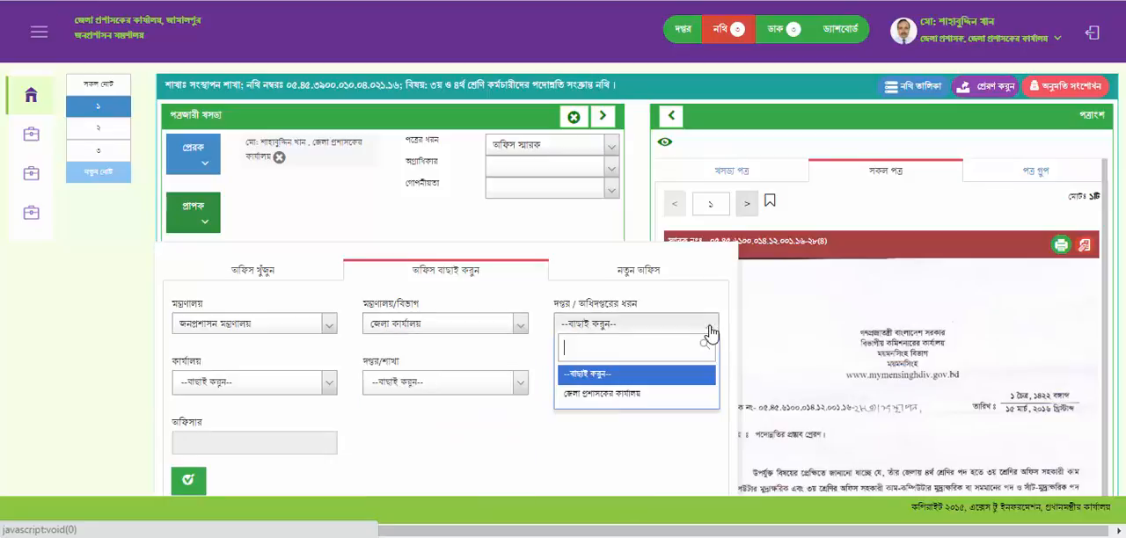
left_click(623, 407)
left_click(328, 388)
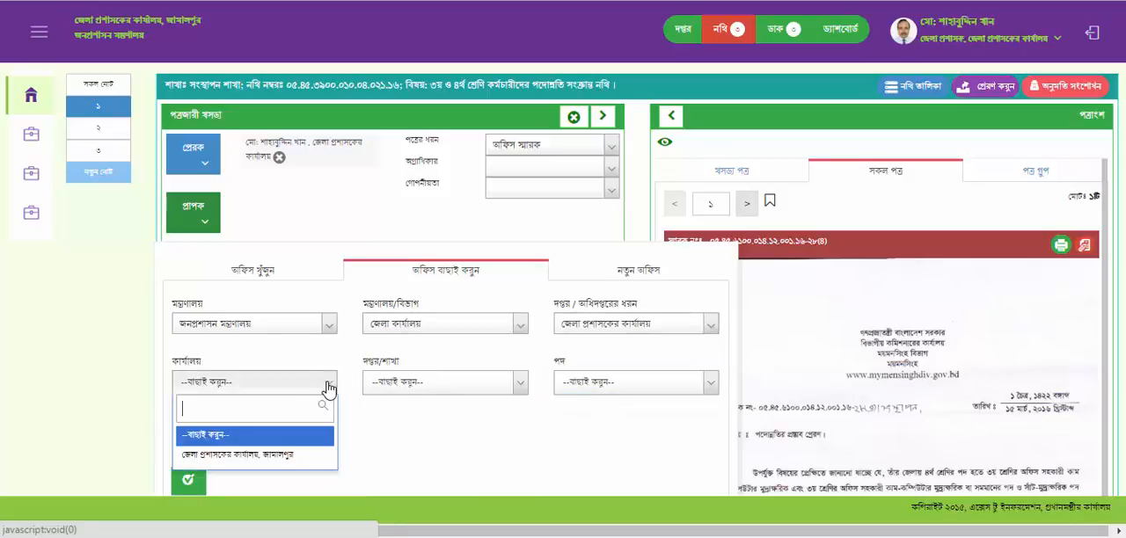
left_click(257, 454)
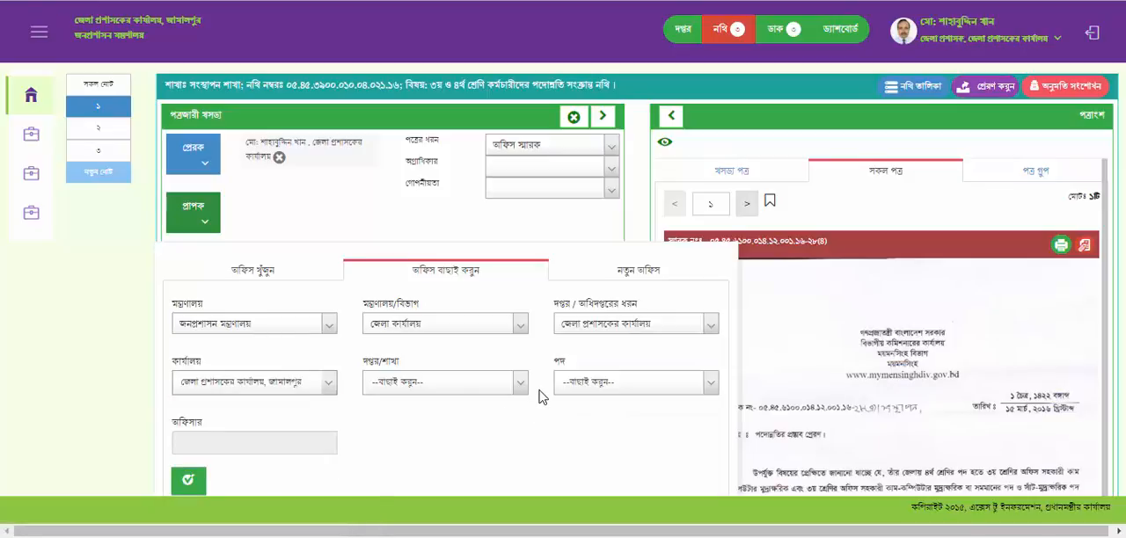
- Choose section রাজস্ব and post অতিঃ জেলা প্রশাসক, and add that officer as the letter's recipient
left_click(523, 388)
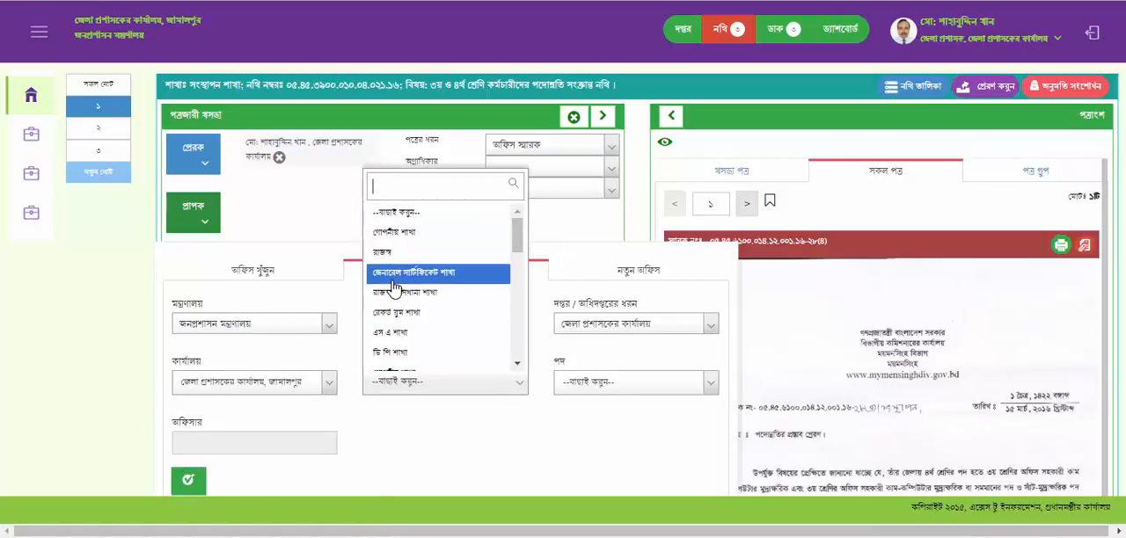
left_click(382, 252)
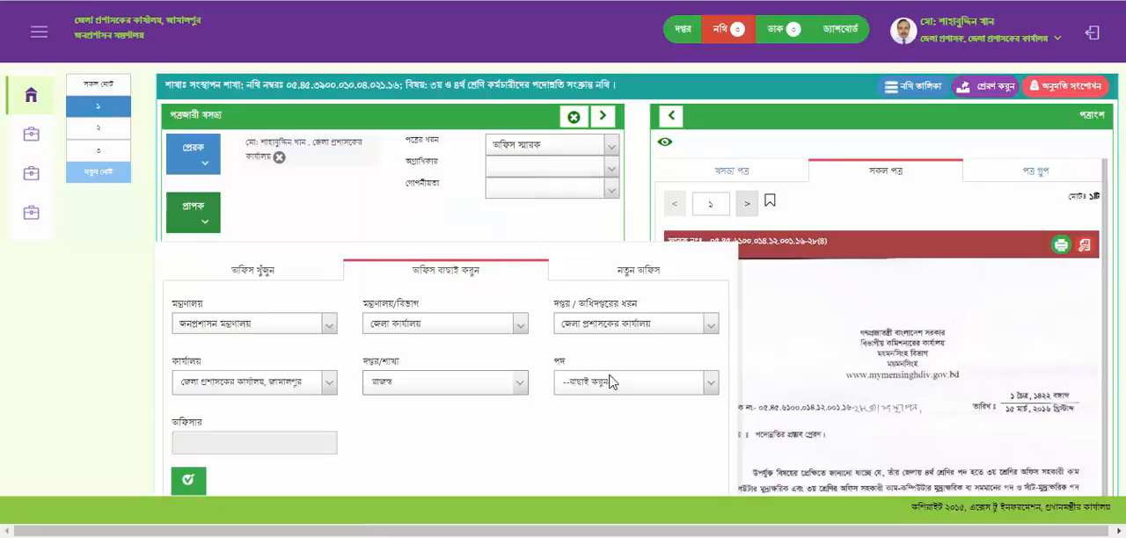
left_click(713, 387)
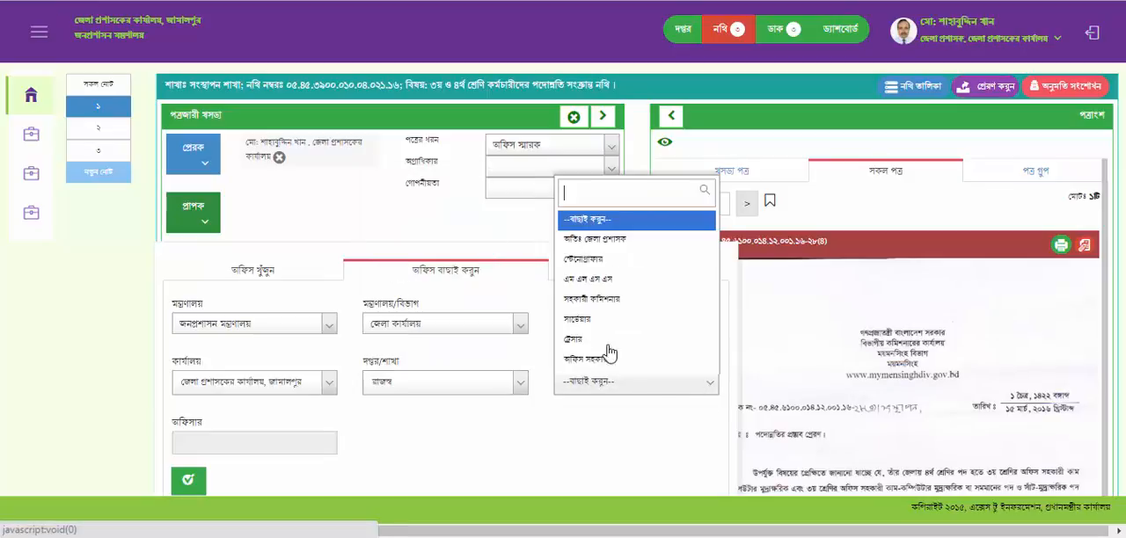
left_click(591, 240)
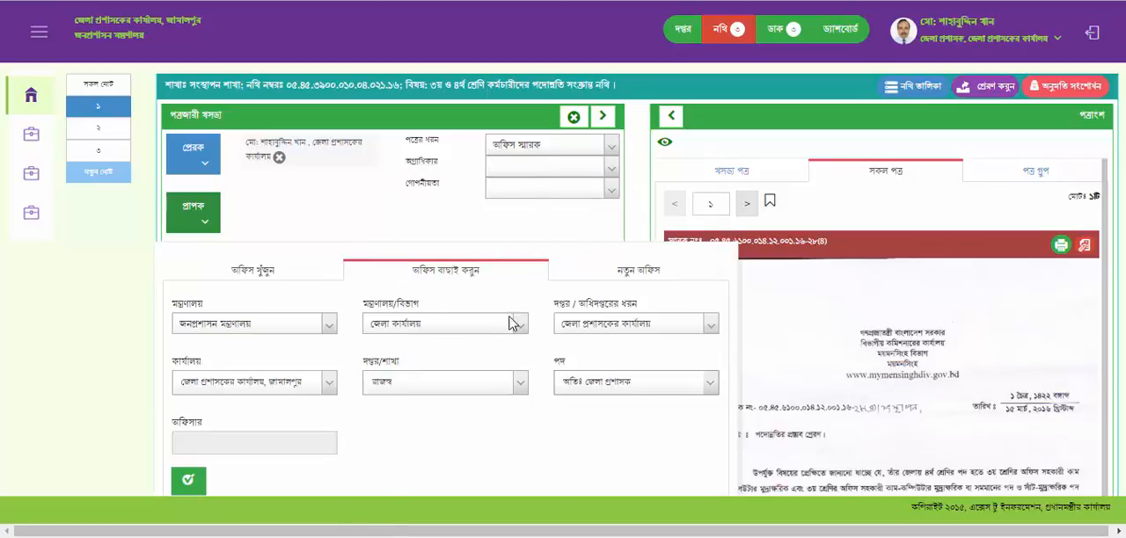
left_click(188, 480)
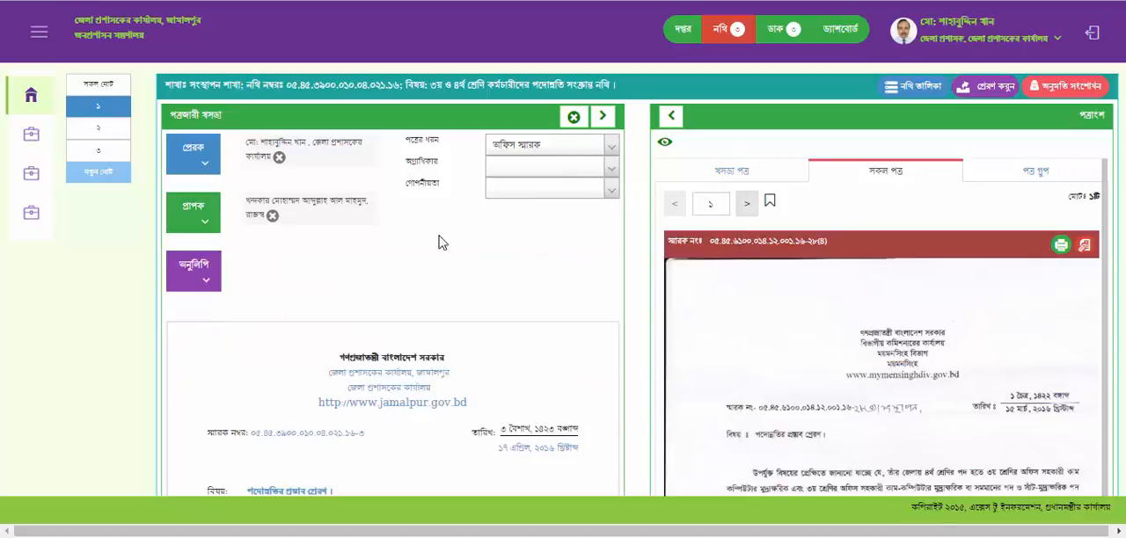
left_click(191, 278)
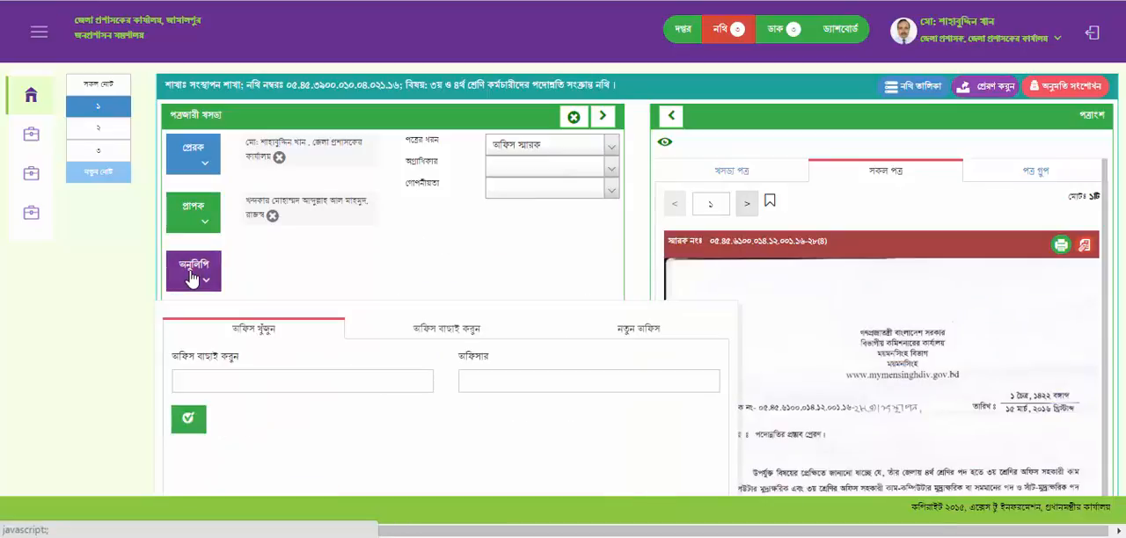
left_click(454, 335)
left_click(440, 269)
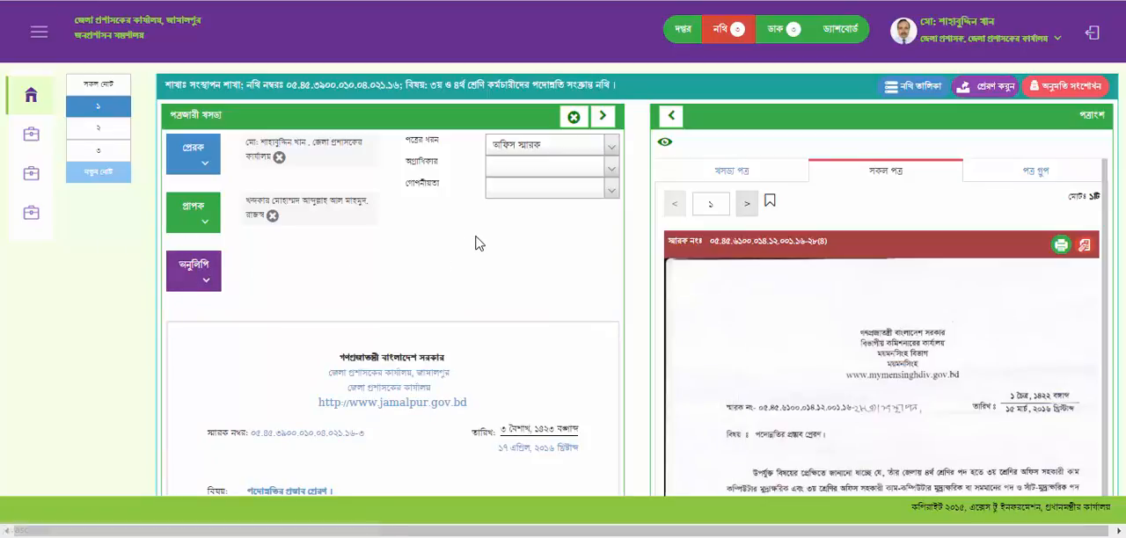
- Open the body text of the draft office memo for editing
scroll(475, 244, "down", 4)
scroll(455, 224, "up", 3)
scroll(460, 226, "down", 1)
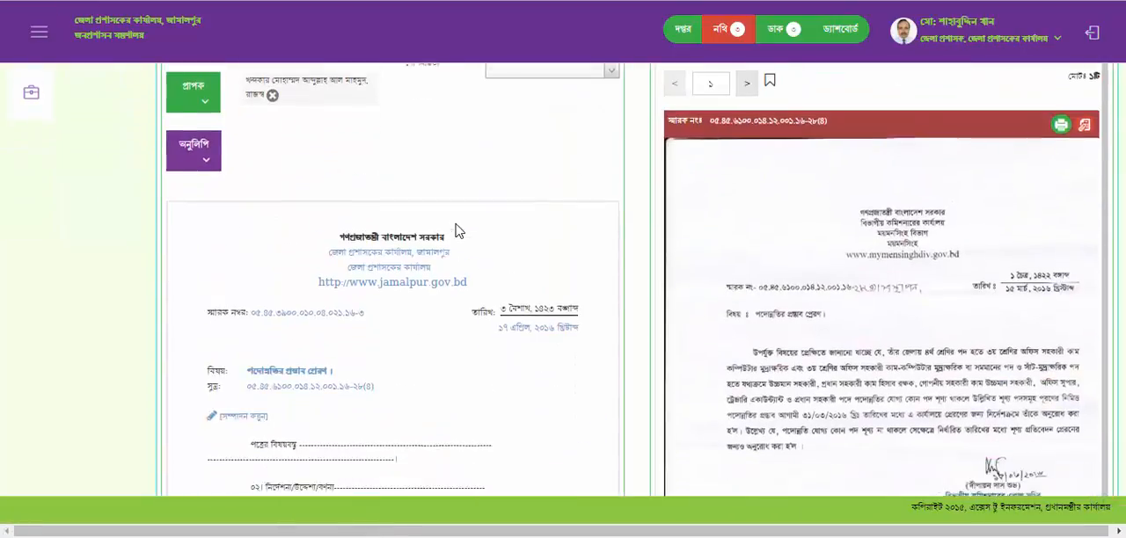
scroll(456, 230, "down", 1)
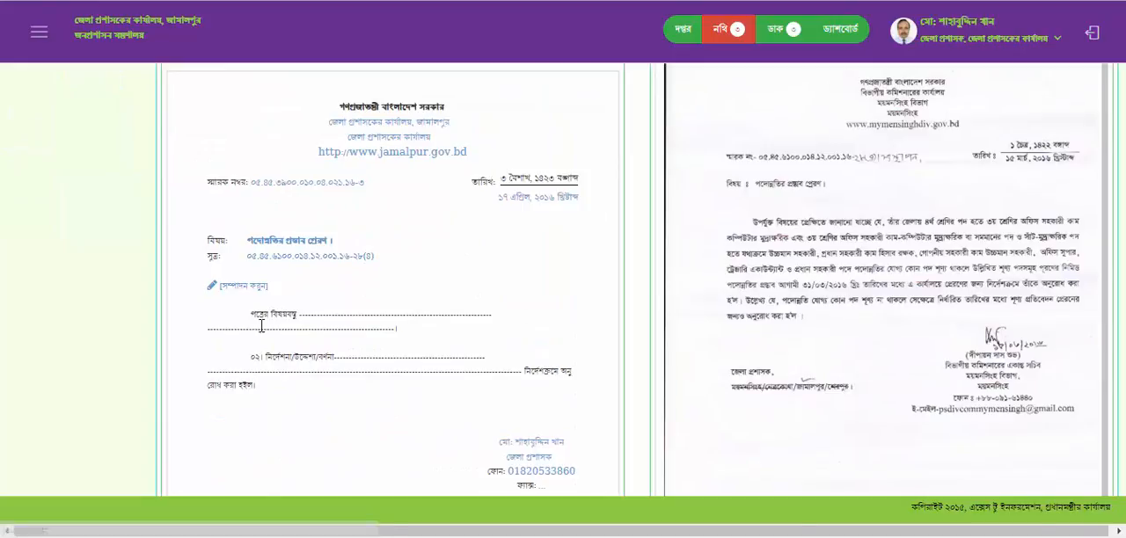
left_click(249, 285)
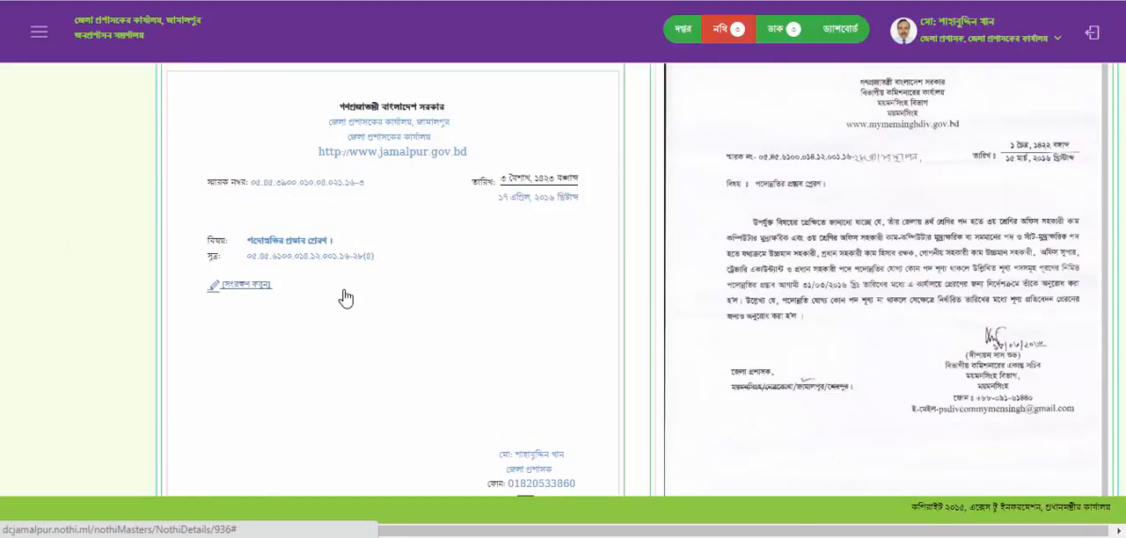
- Add the text "test" just above paragraph ০২ in the memo body and save the body text
scroll(347, 335, "down", 1)
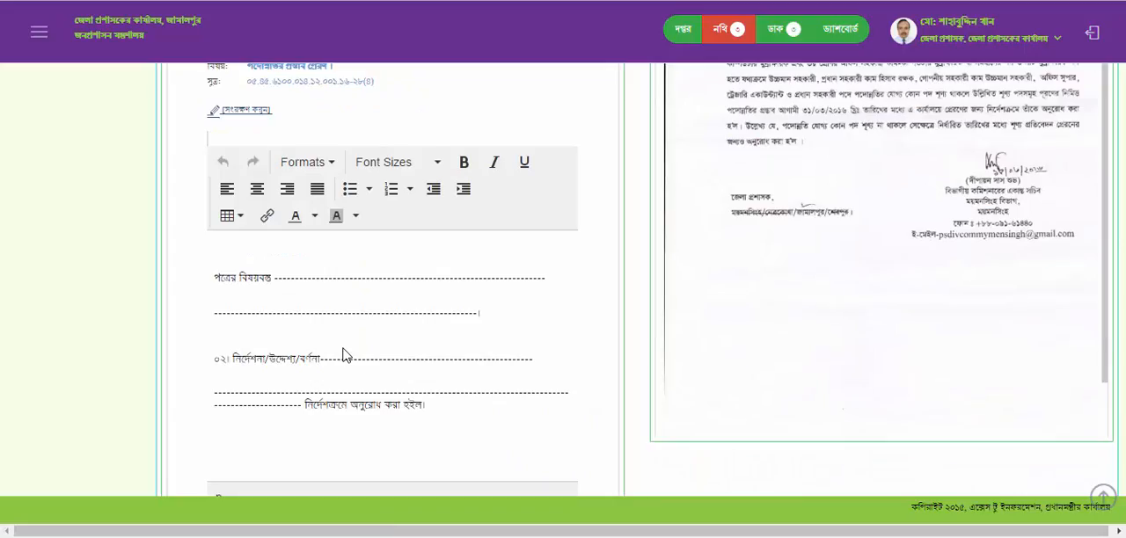
scroll(343, 355, "down", 2)
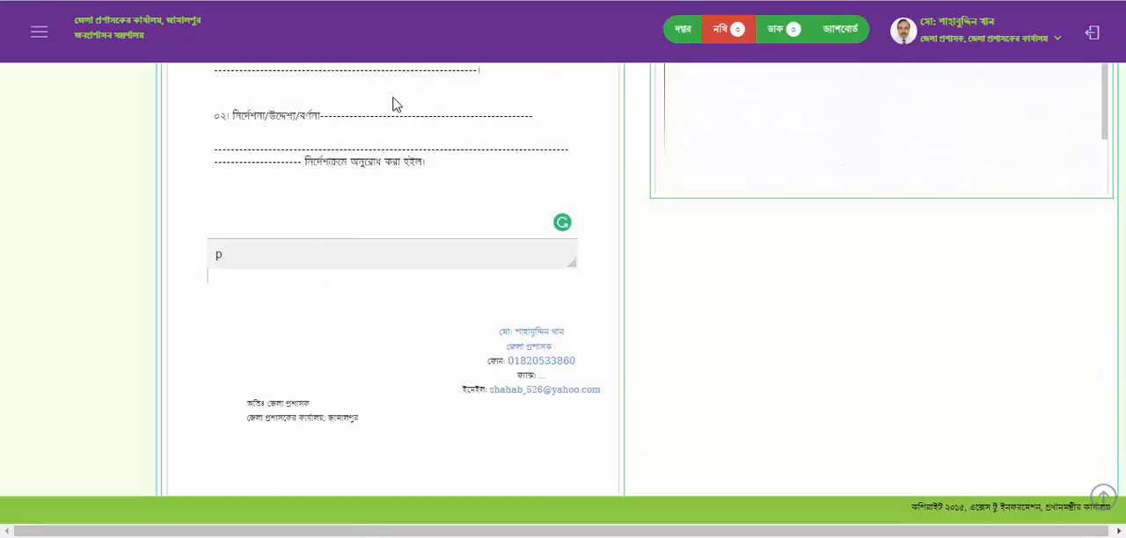
scroll(387, 132, "up", 4)
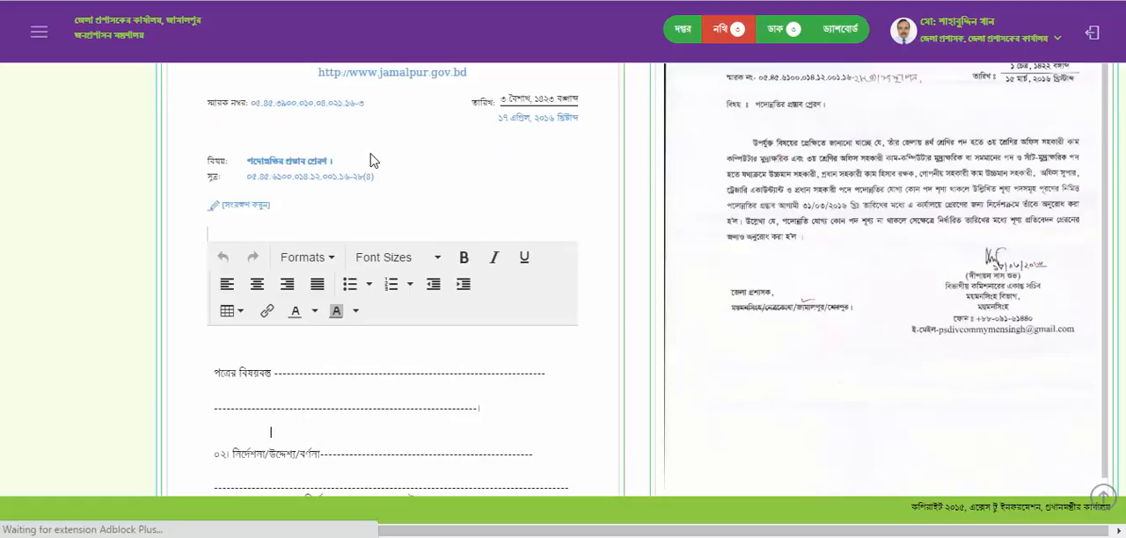
type("test")
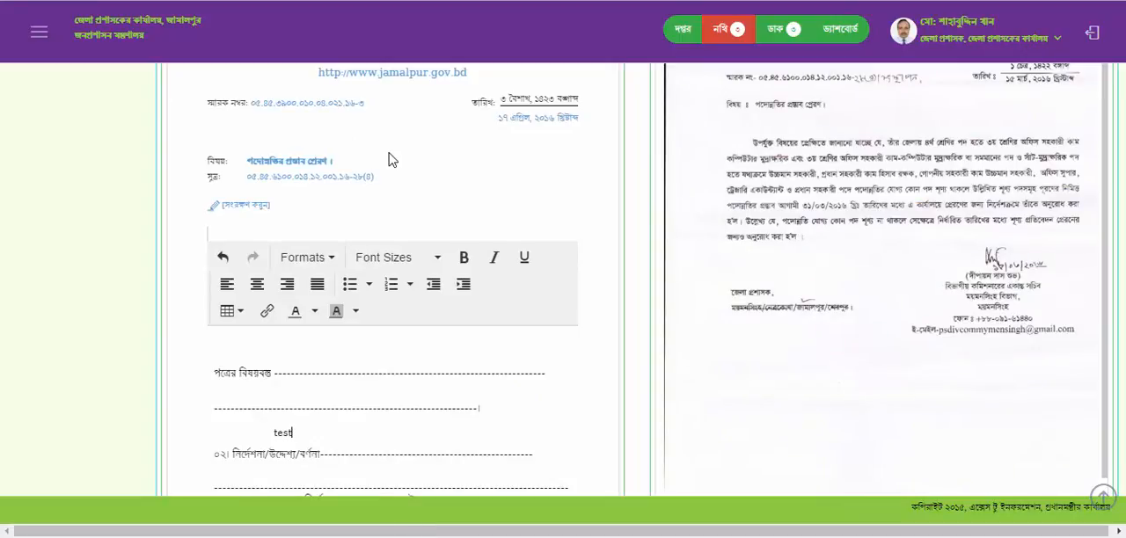
left_click(255, 208)
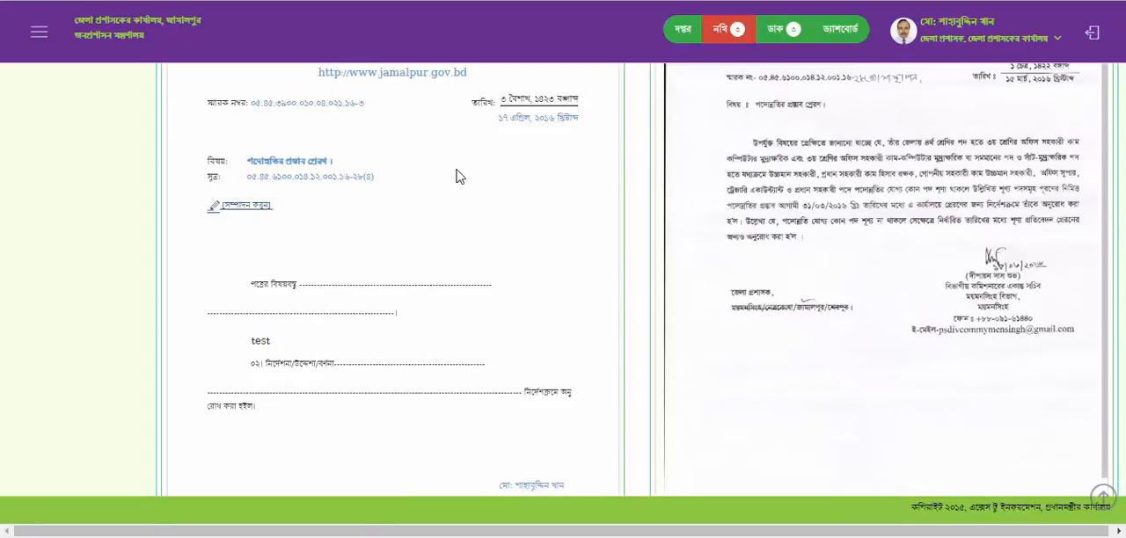
- Attach the received letter to the memo by moving it from প্রাপ্ত পত্রসমূহ into the selected attachments under সংযুক্তি
scroll(456, 176, "down", 10)
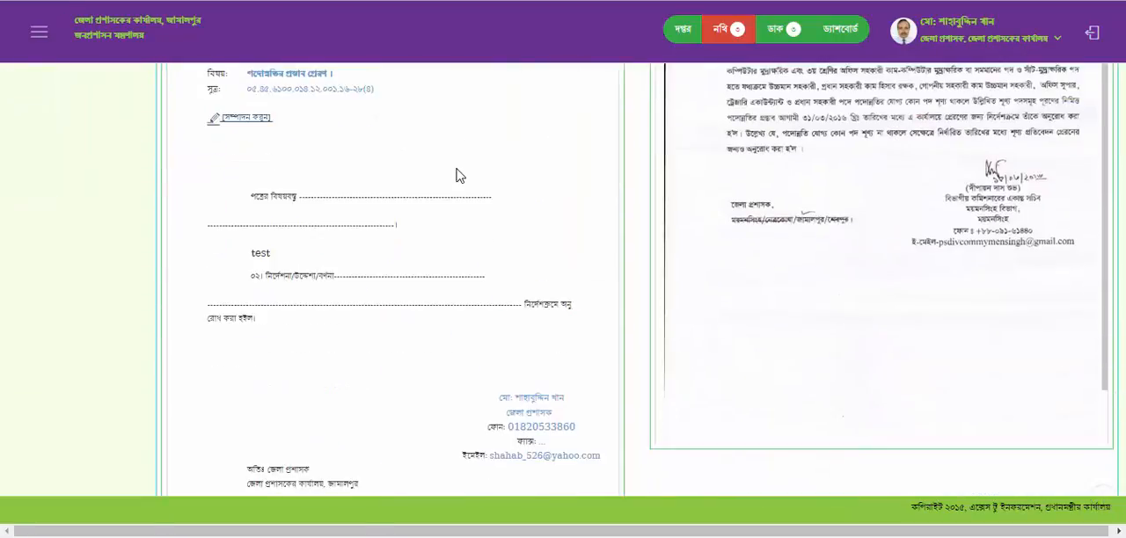
scroll(331, 278, "down", 3)
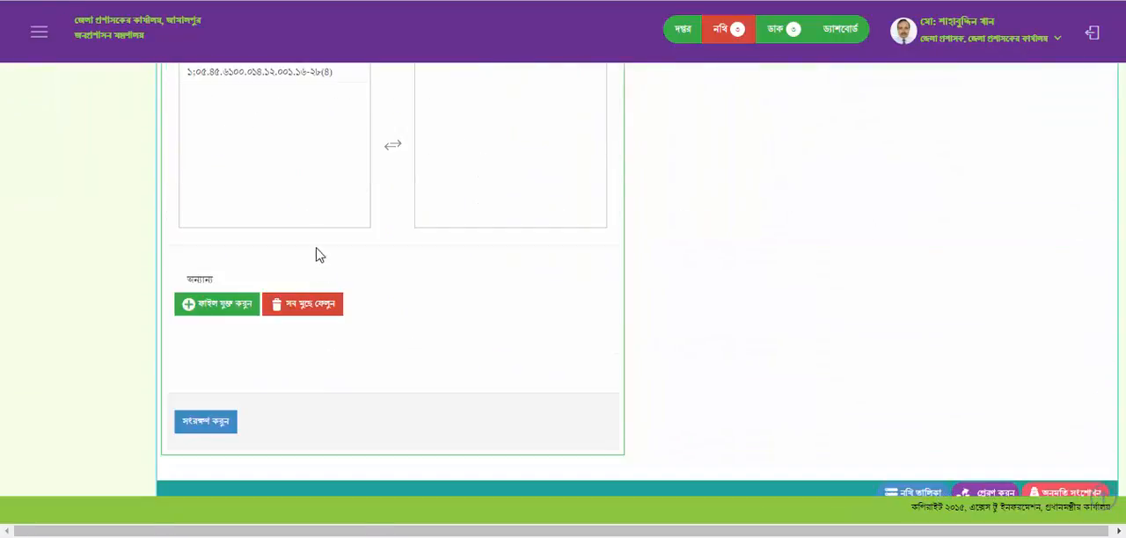
scroll(308, 211, "up", 2)
left_click(290, 242)
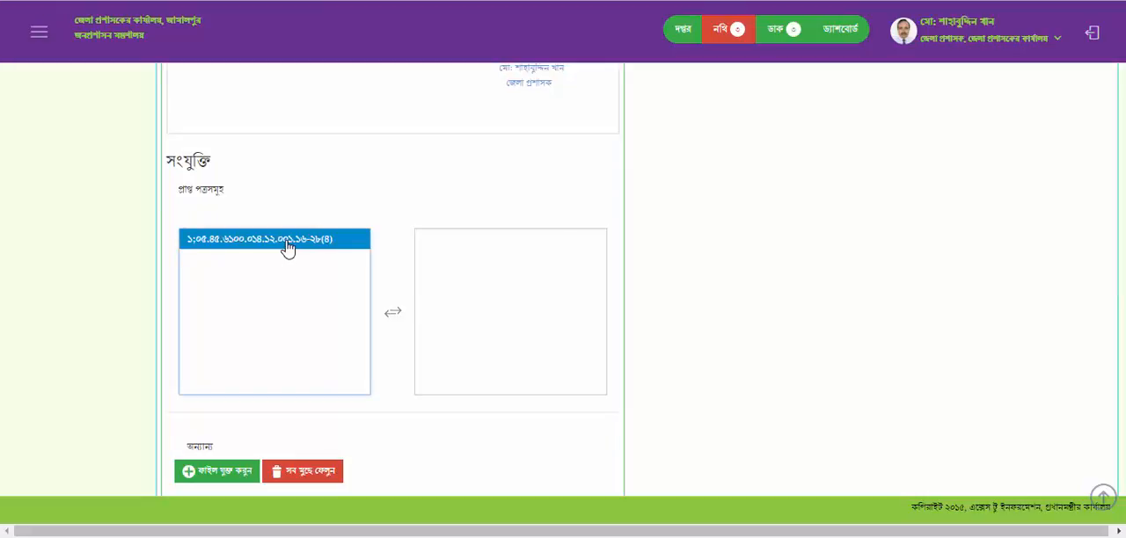
double_click(290, 248)
left_click(511, 248)
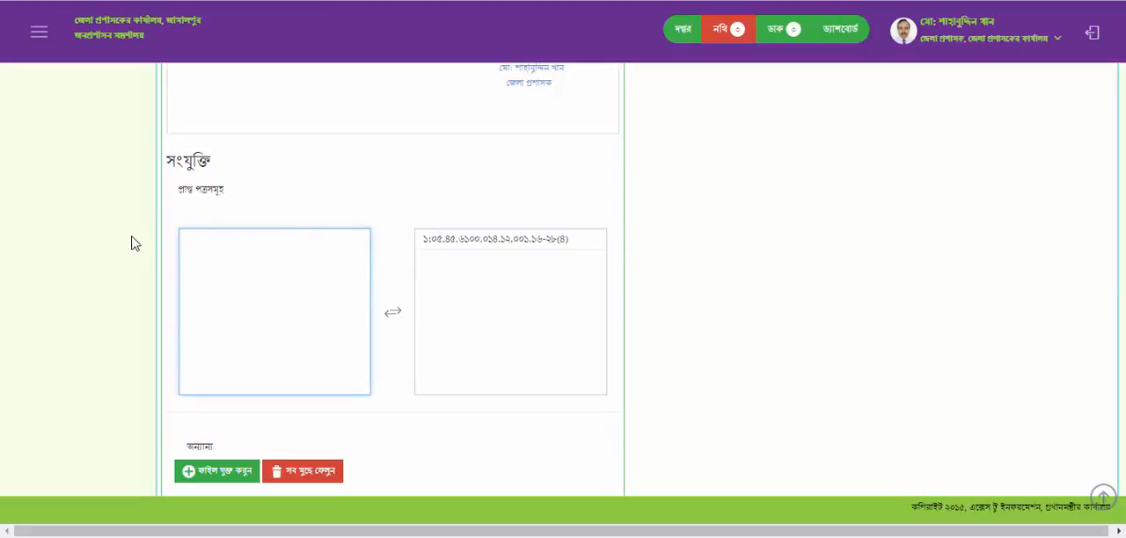
- Add the Desktop file File Note (5).jpg as an additional attachment under অন্যান্য
left_click(232, 476)
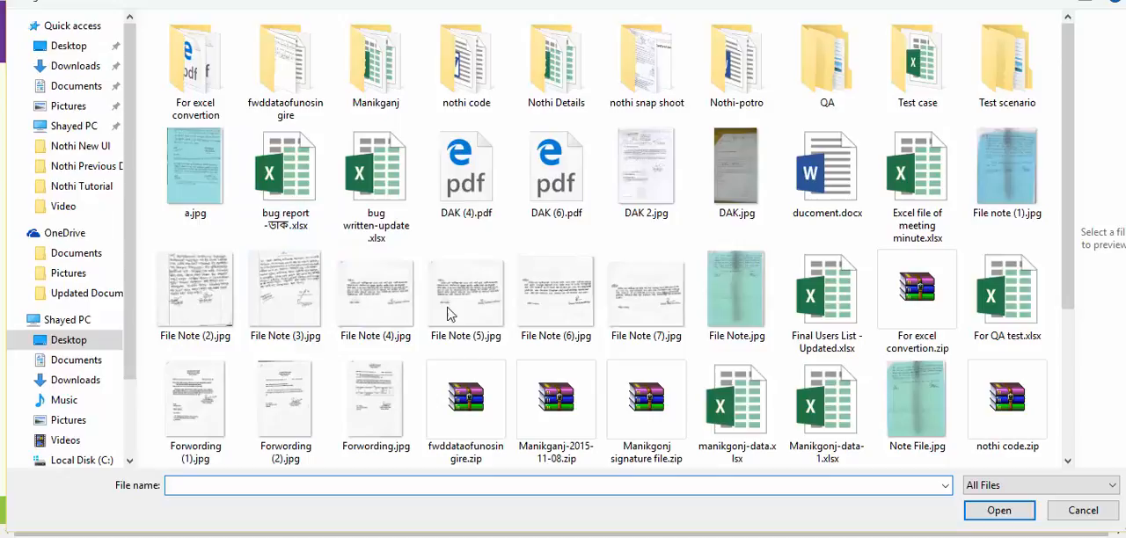
left_click(448, 314)
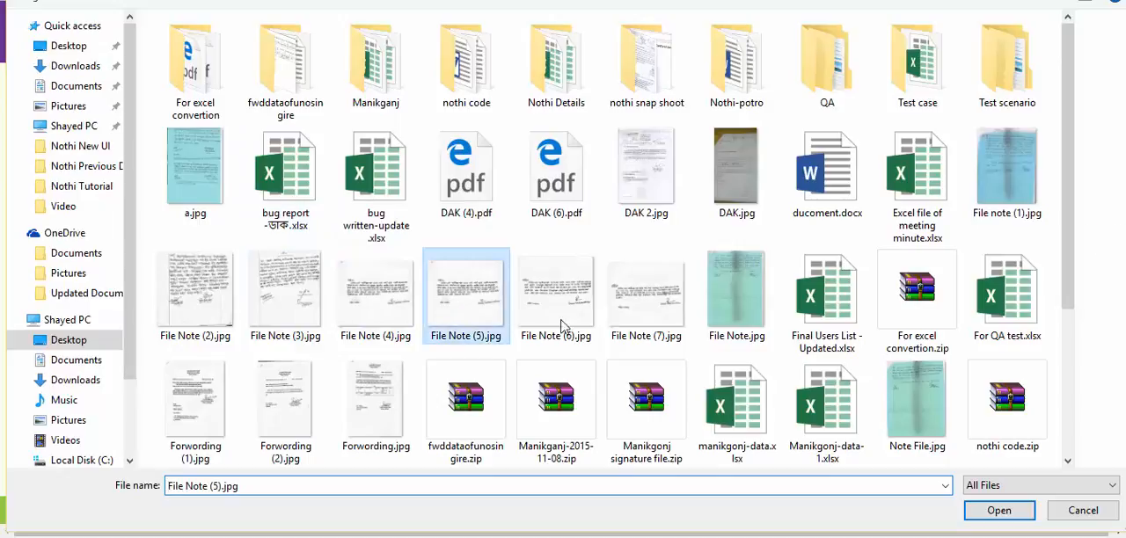
left_click(1000, 514)
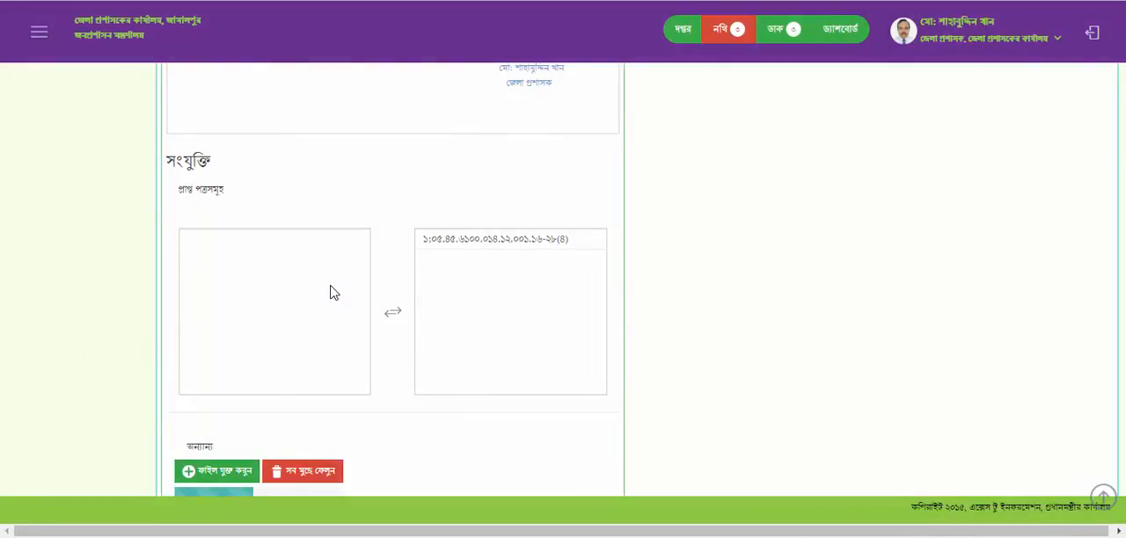
- Save the draft memo together with its attachments and open the browser's developer console
scroll(329, 291, "down", 2)
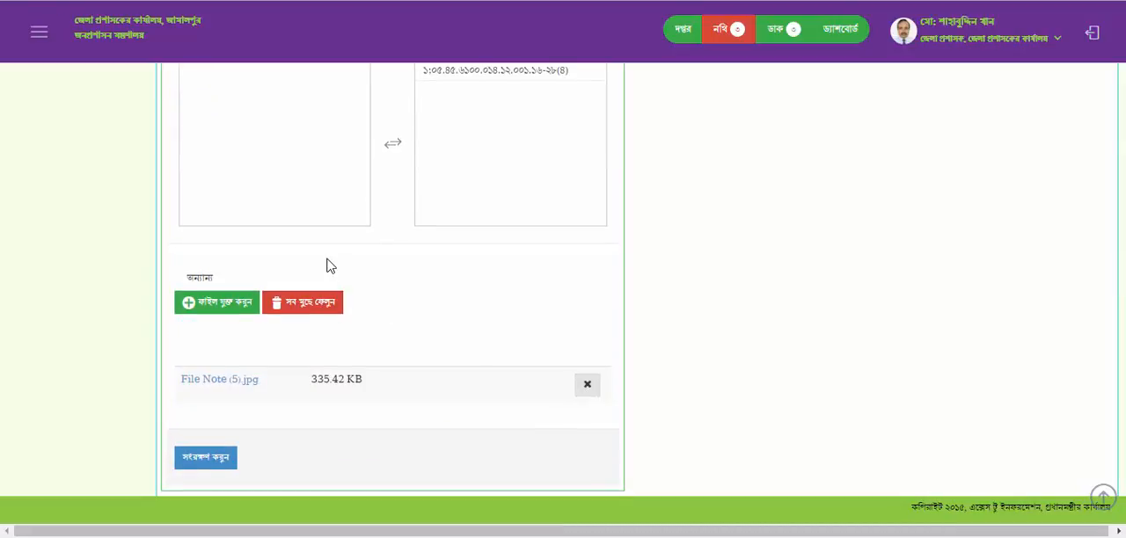
scroll(326, 261, "down", 1)
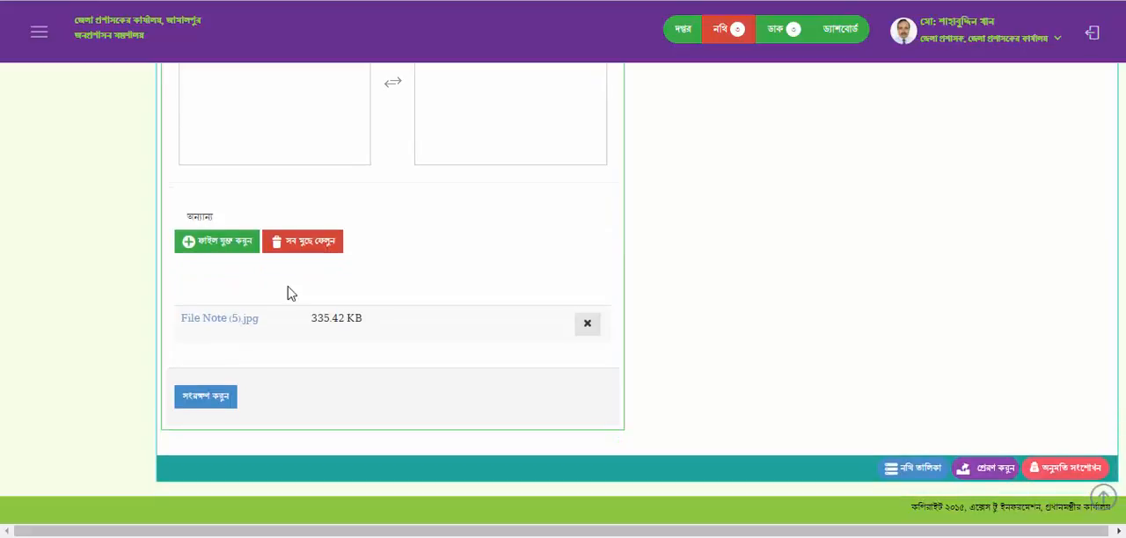
left_click(202, 398)
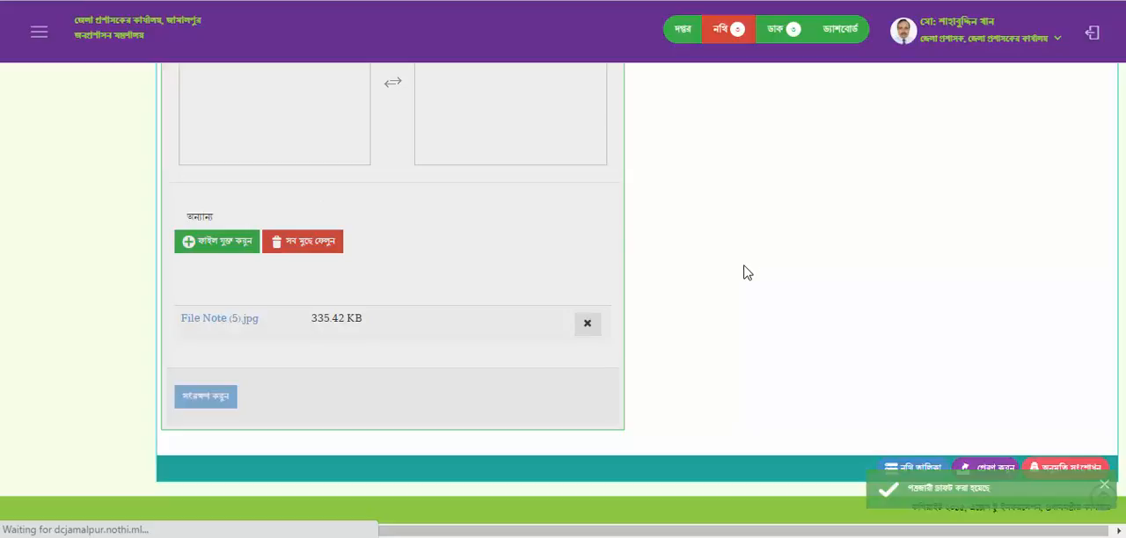
key("ctrl+shift+j")
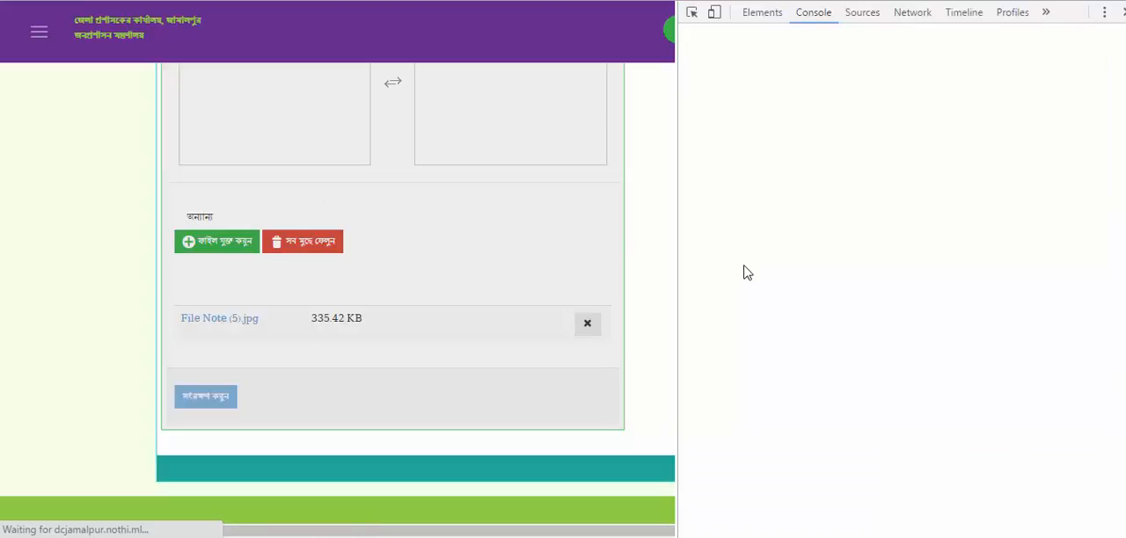